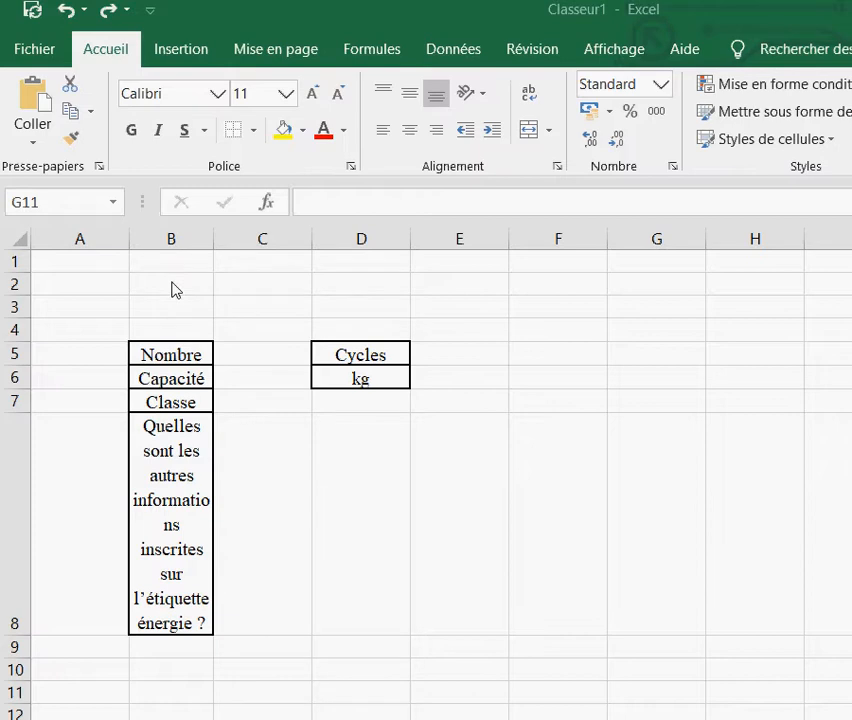
- Widen column B until each question in B5:B8 fits on a single line
click(170, 210)
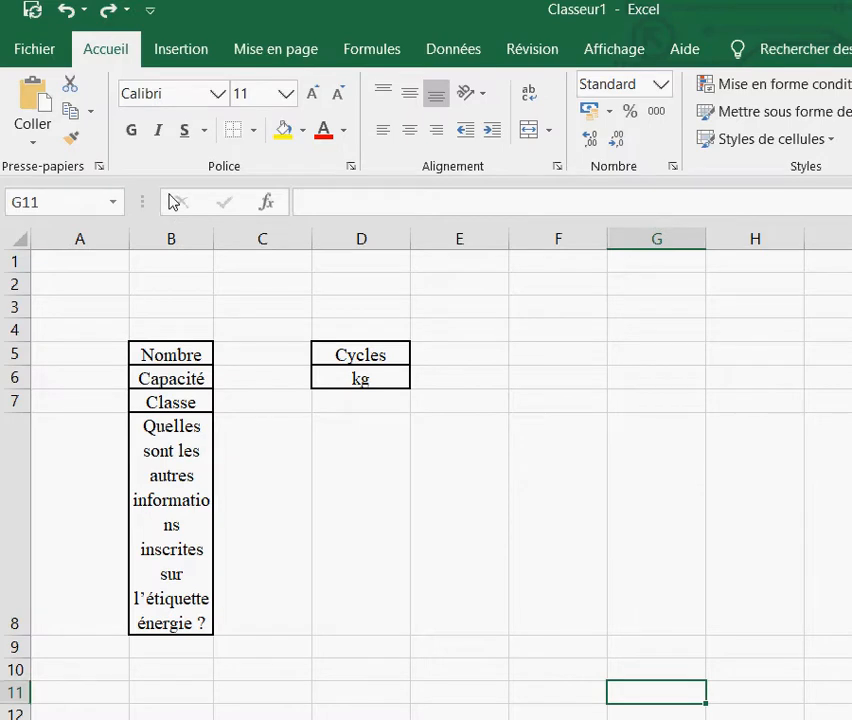
drag(213, 238, 214, 238)
drag(177, 200, 560, 199)
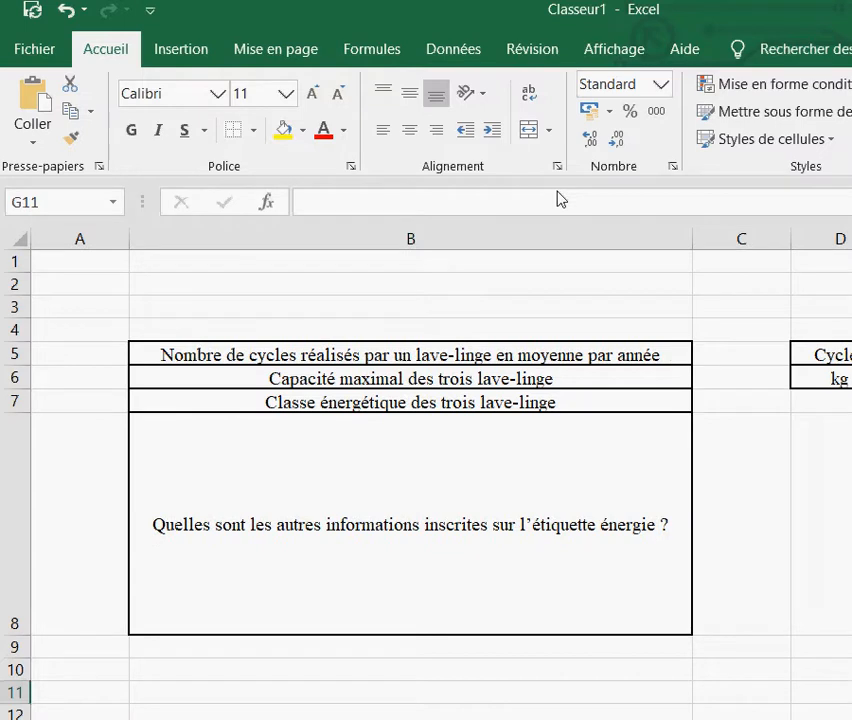
- Apply a thick outline and thin inner borders to the whole table spanning rows 5 to 8 from column B
drag(250, 355, 628, 412)
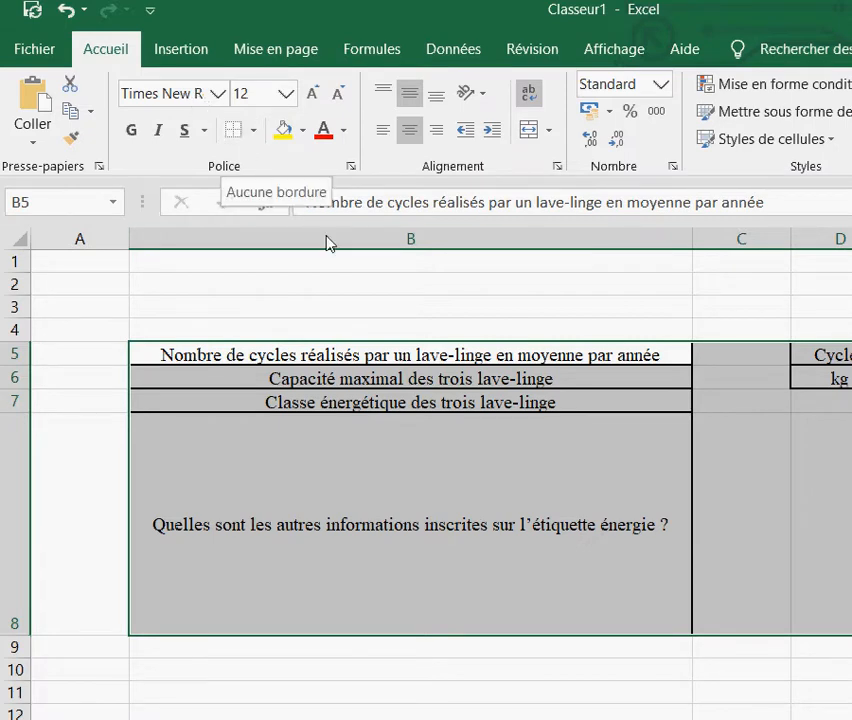
right_click(387, 381)
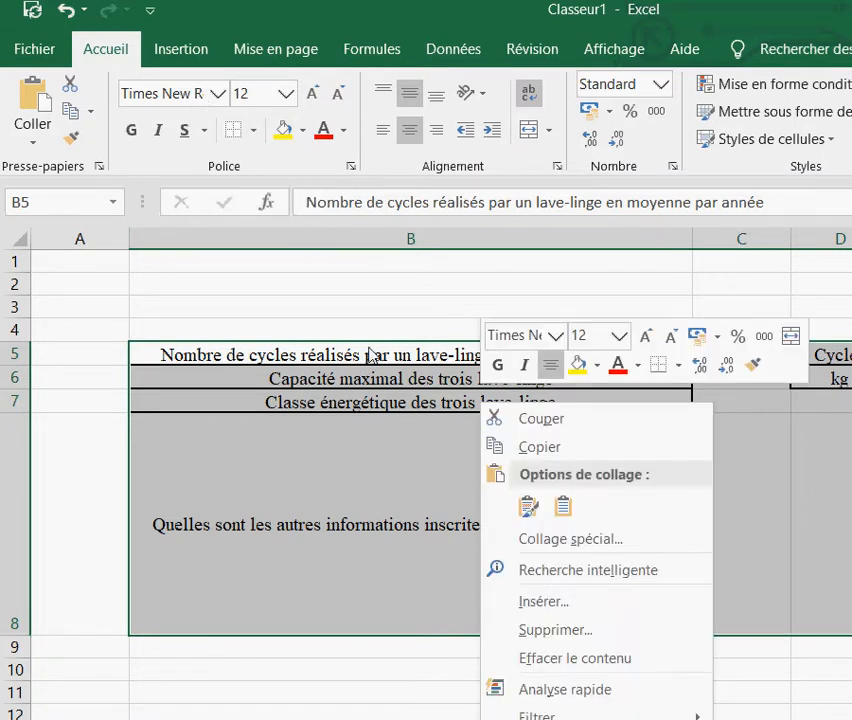
click(542, 707)
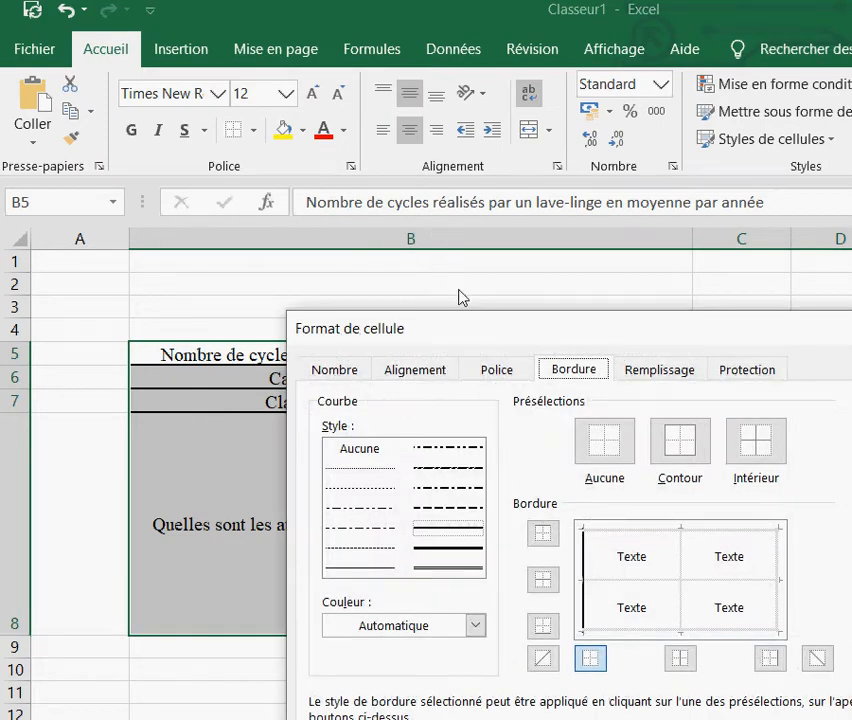
click(345, 440)
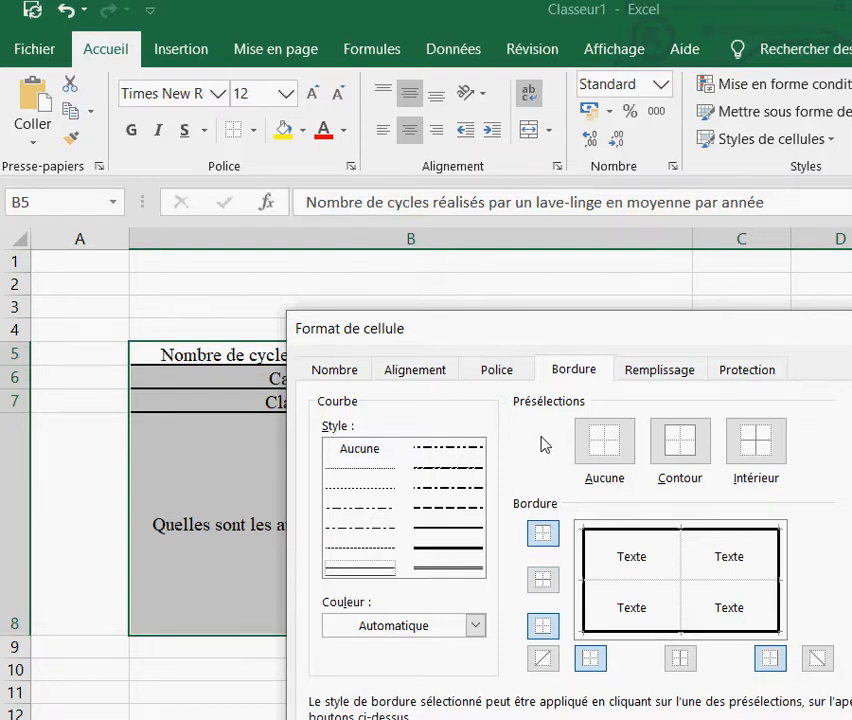
key(alt+i)
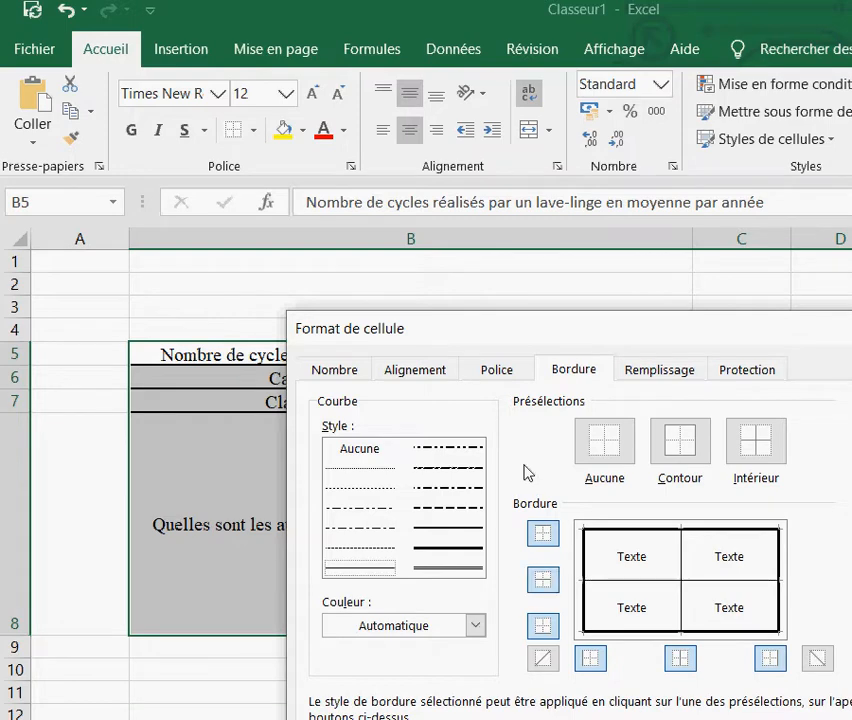
key(Return)
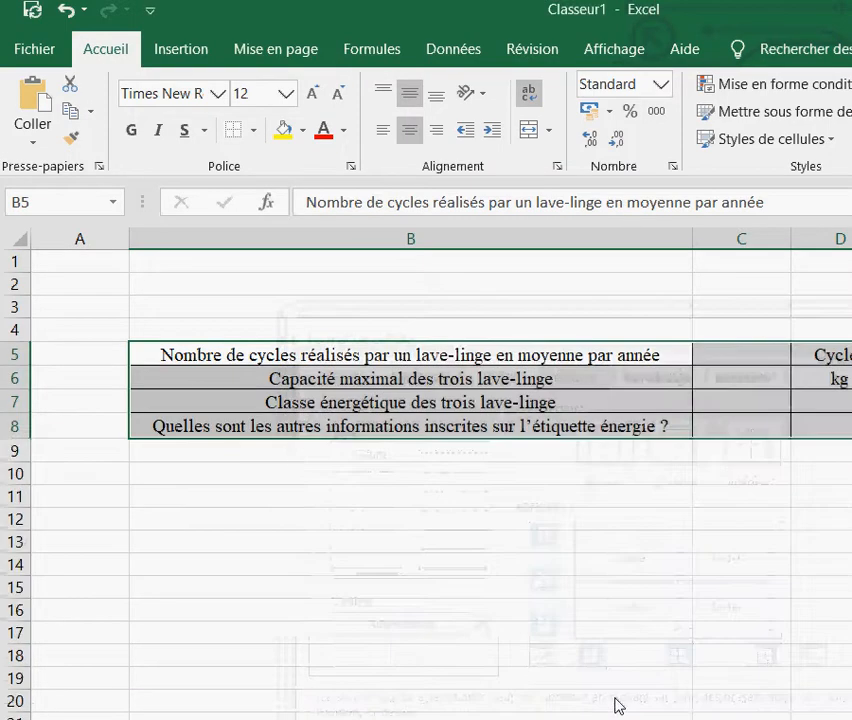
click(465, 714)
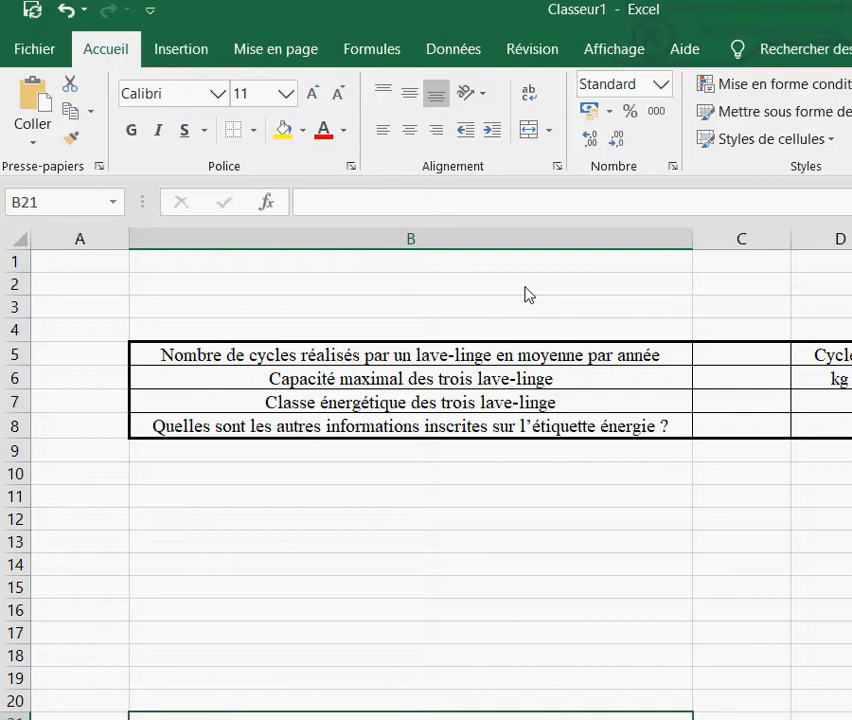
- In the consumption table, enter Lave-linge n°1's yearly use: 500 litres of water in E11 and 65 kWh of electricity in E12
click(101, 708)
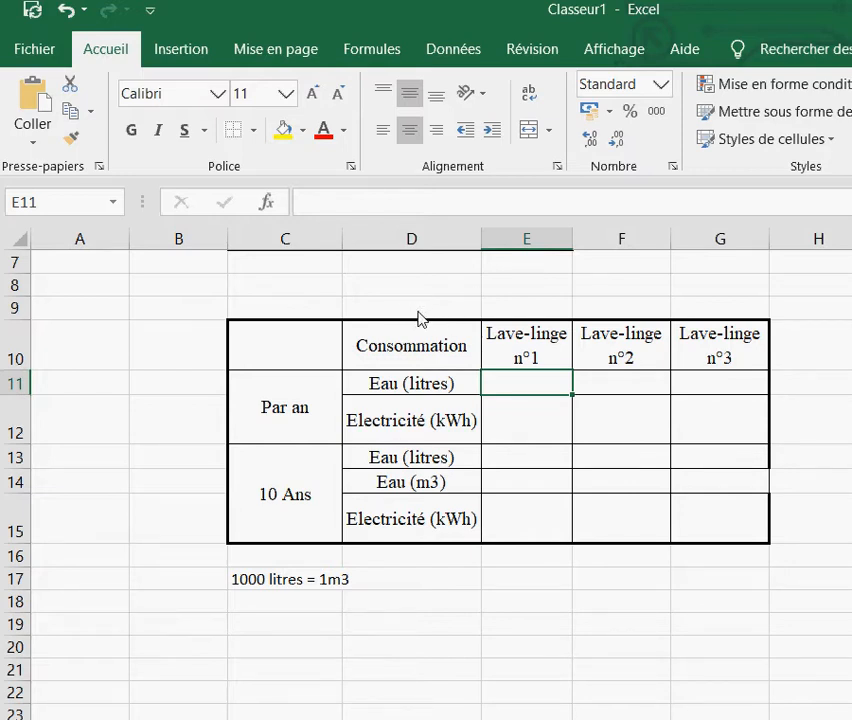
key(Down)
key(Up)
key(F2)
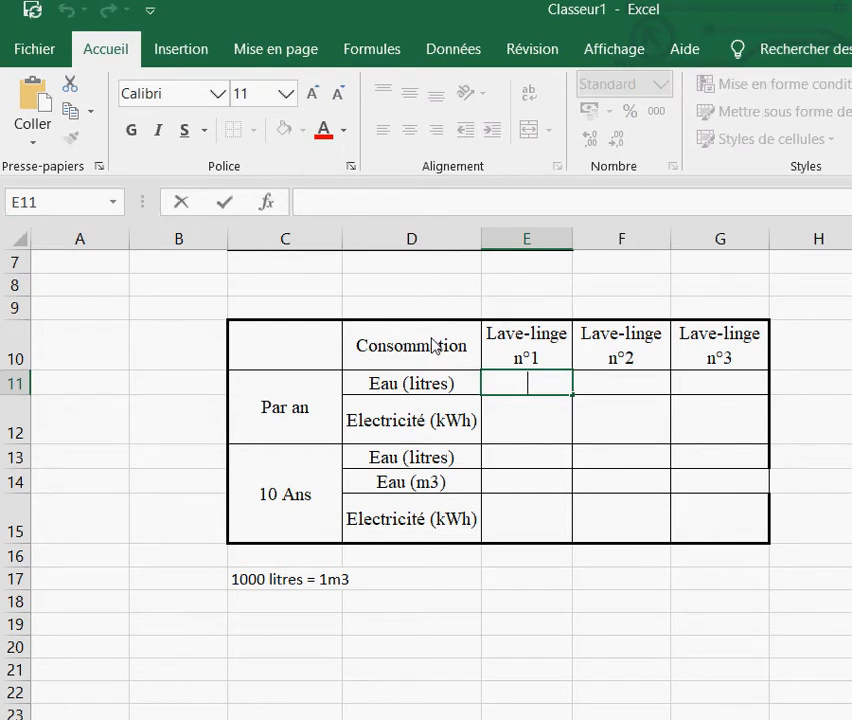
text(500)
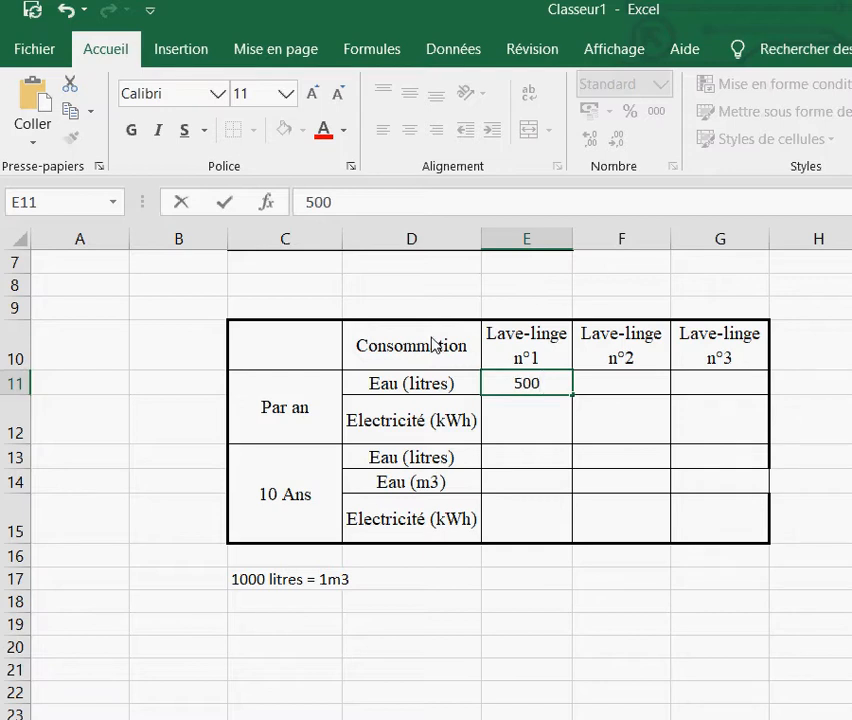
key(Return)
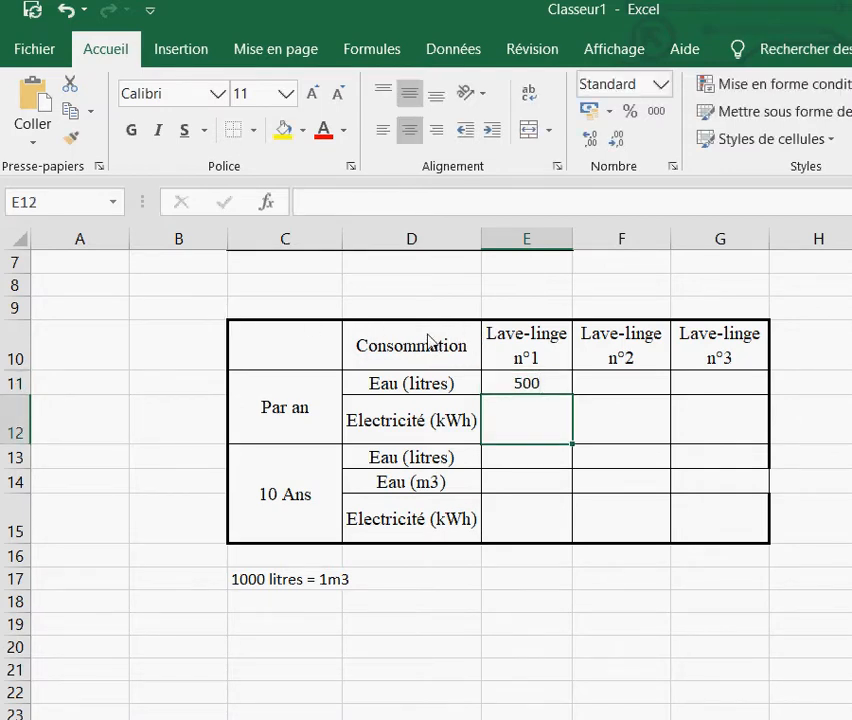
text(6)
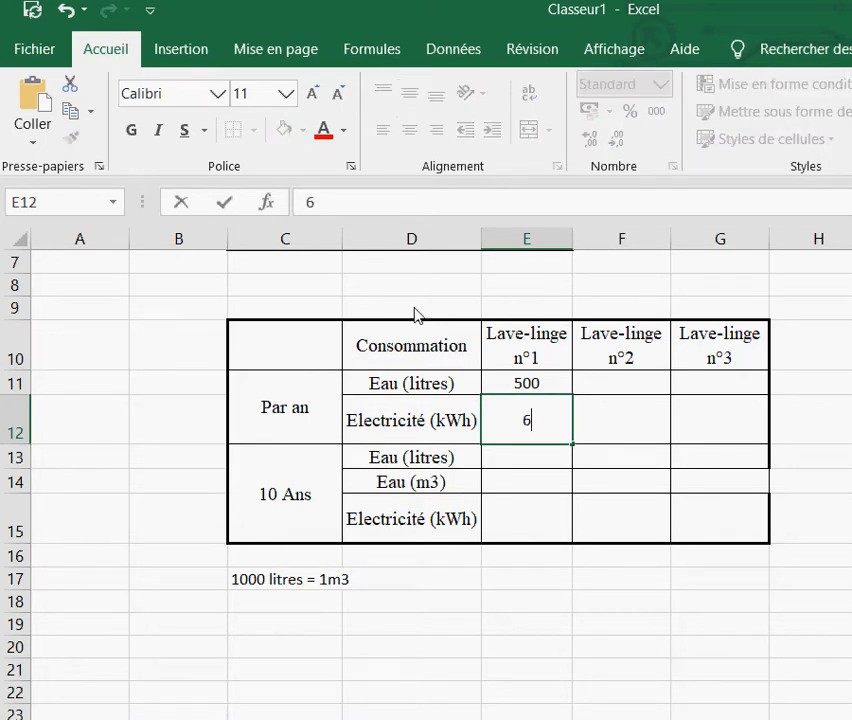
text(5)
click(441, 585)
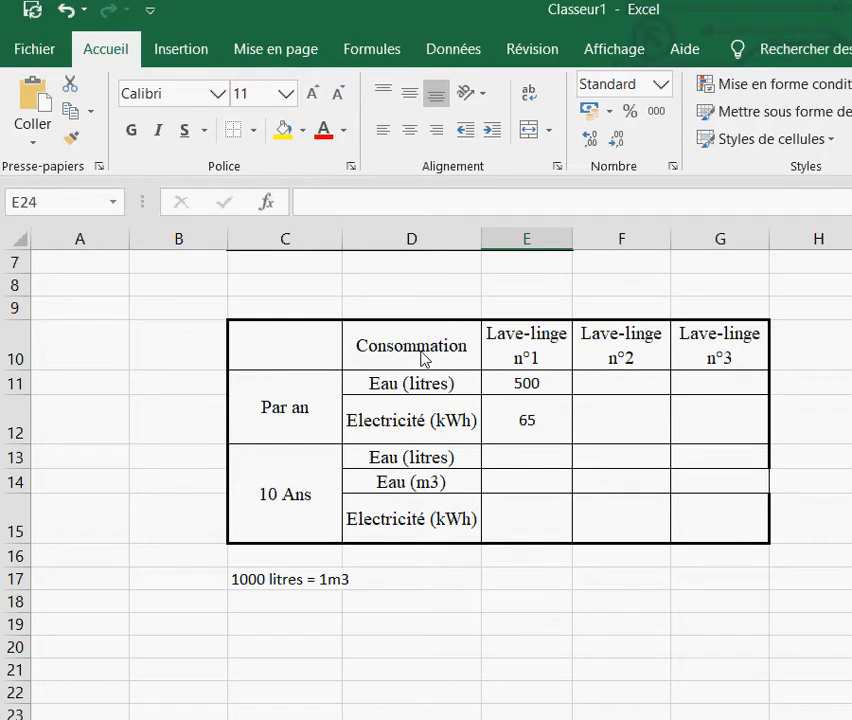
- Look over the 10-year rows for Lave-linge n°1 and the row with the litre-to-m3 note below the table
key(ctrl+Up)
key(Down)
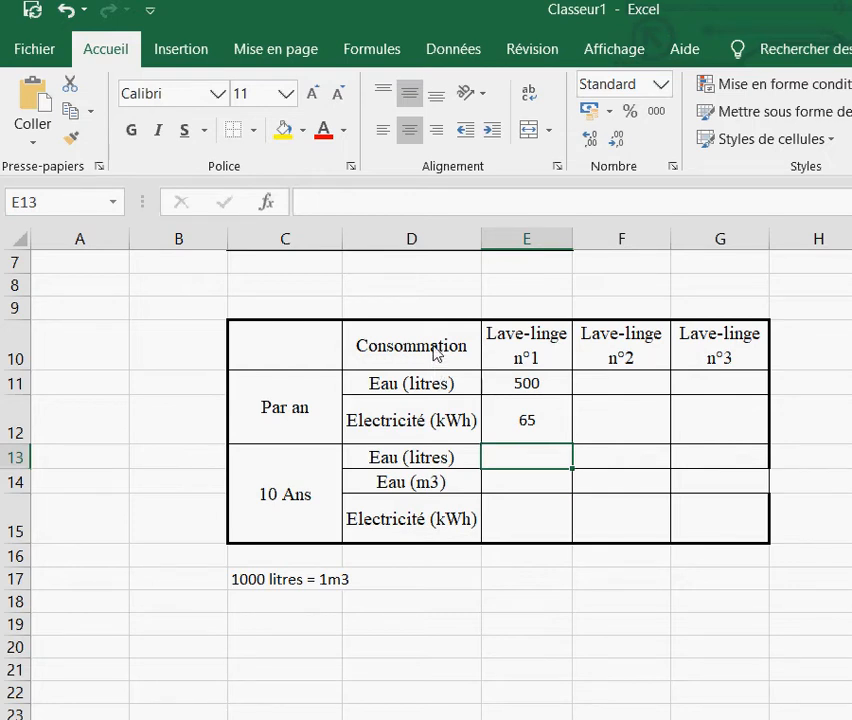
key(Down)
key(Down)
key(Down)
key(Down)
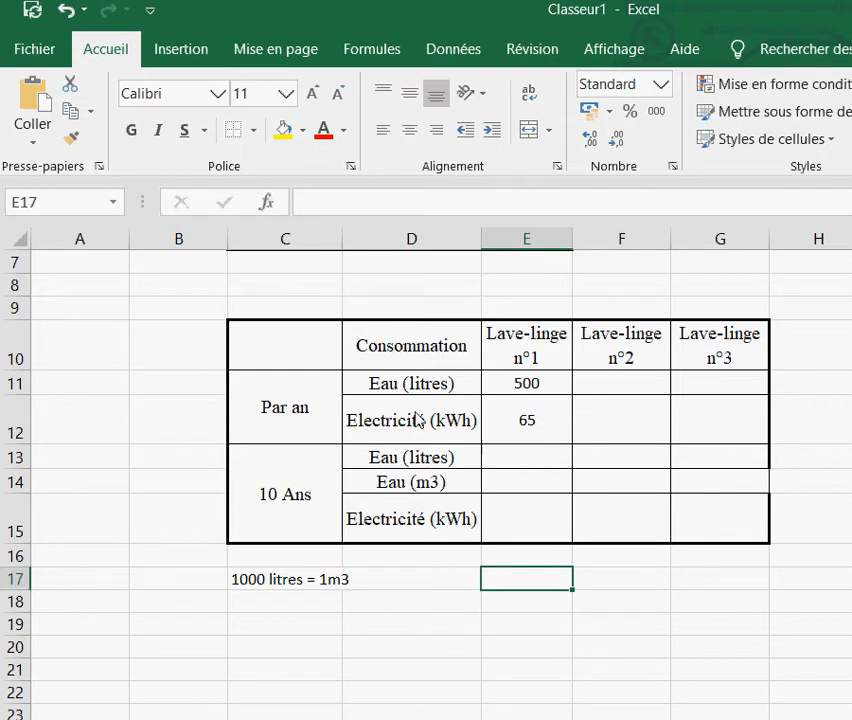
key(Up)
key(Up)
key(Up)
key(Up)
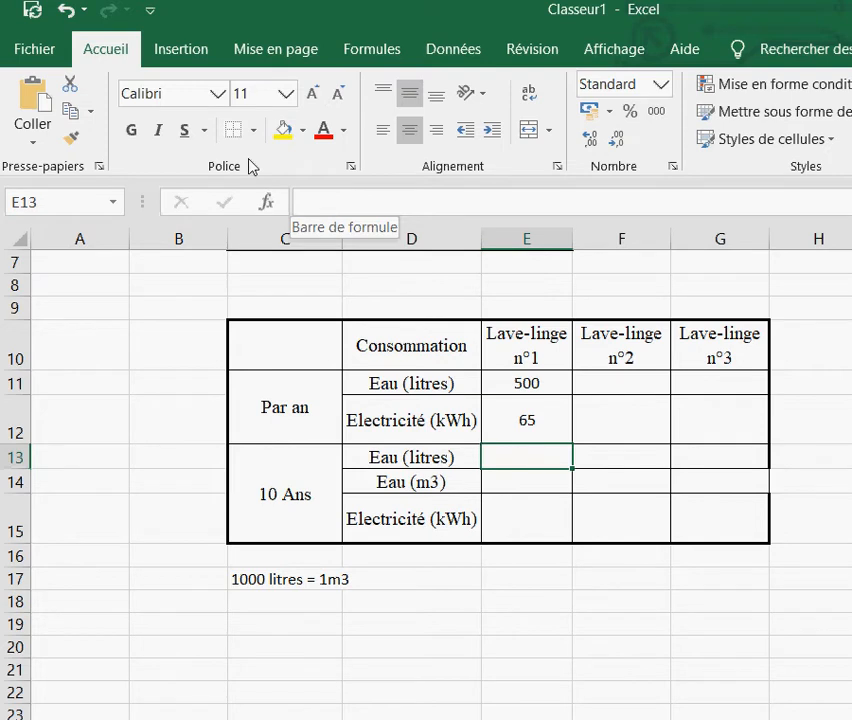
- Calculate Lave-linge n°1's 10-year water consumption in litres in E13 with the formula =E11*10
key(F2)
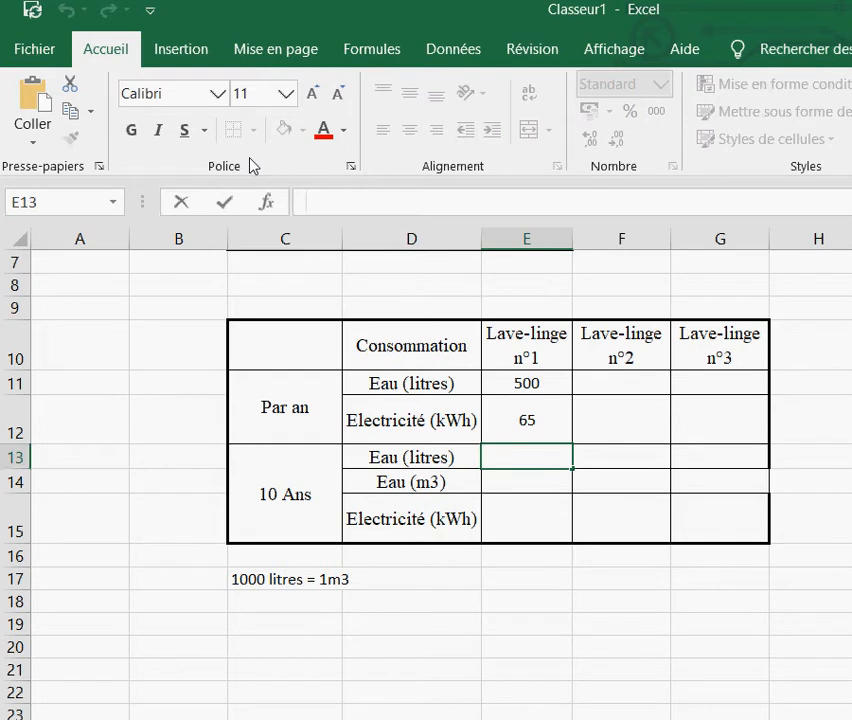
text(=)
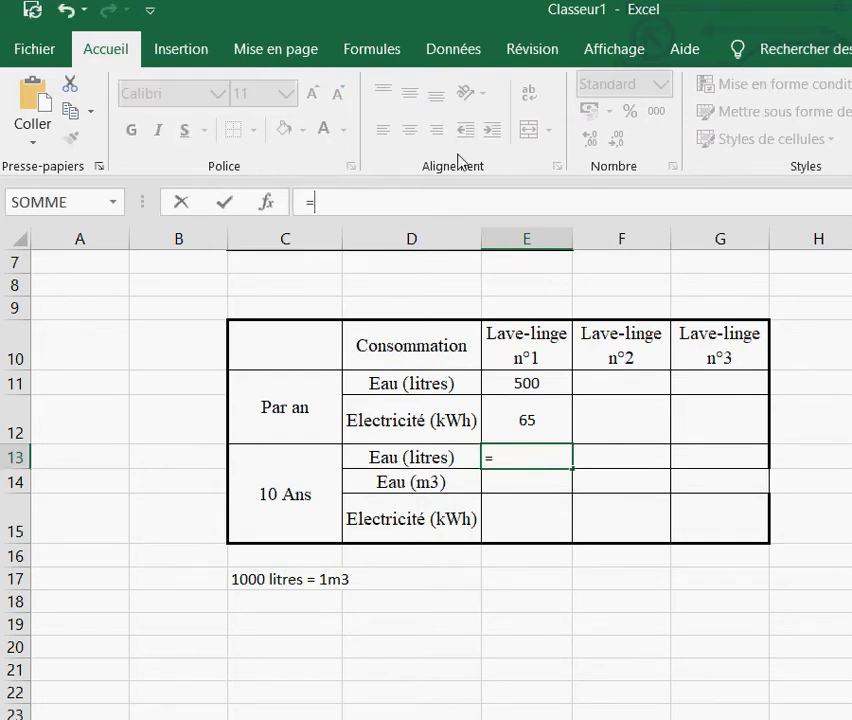
text(J11)
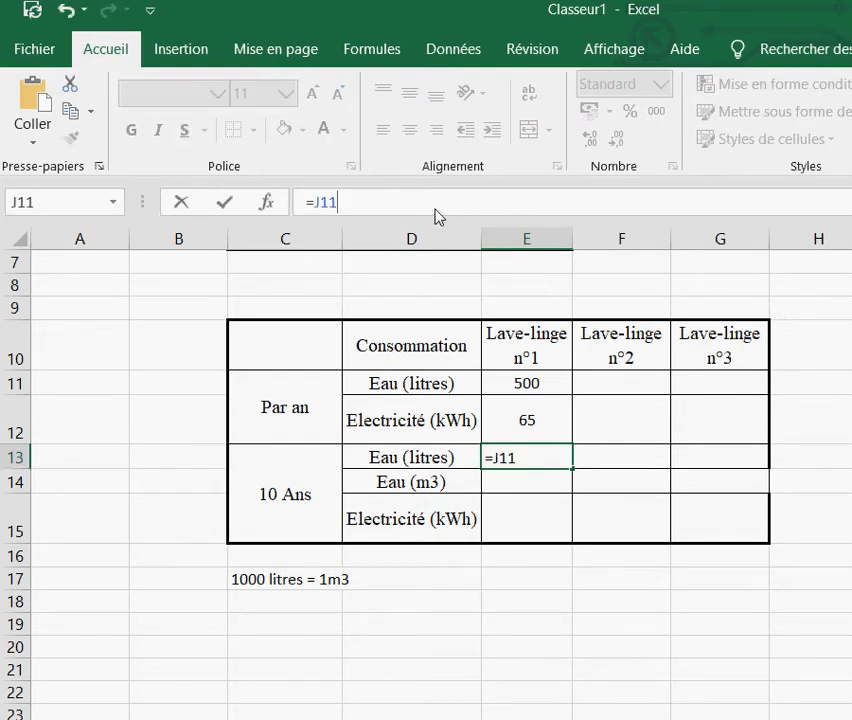
click(527, 262)
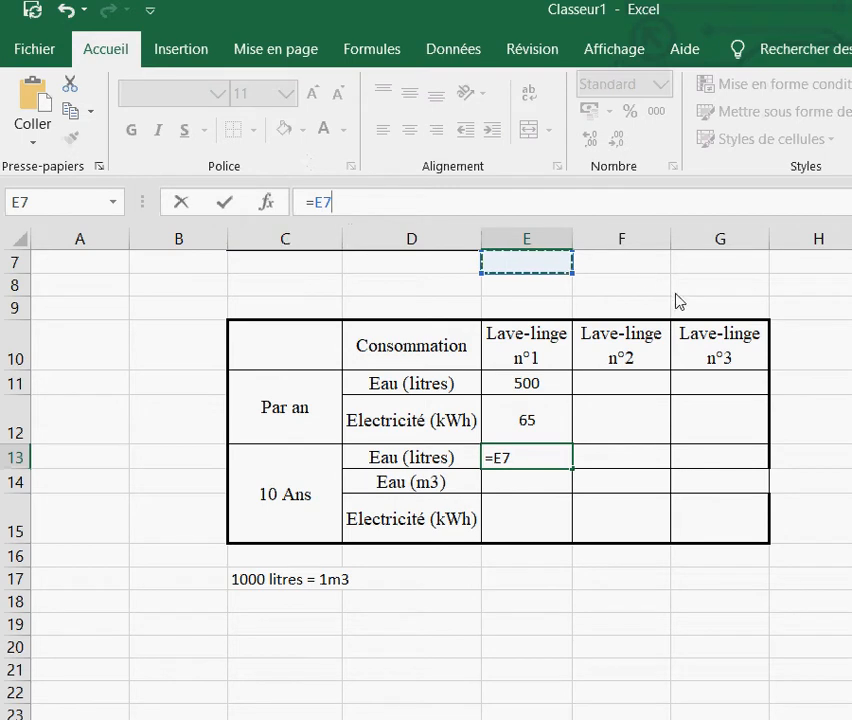
click(815, 345)
key(Right)
key(Down)
key(Down)
key(Down)
key(Down)
key(Down)
key(Down)
key(Down)
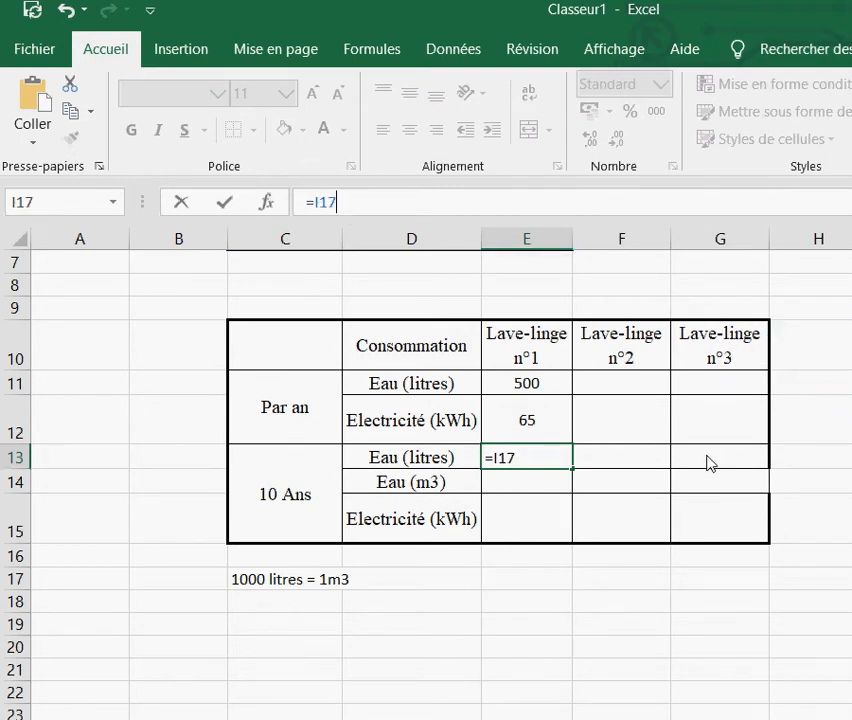
key(Left)
key(Left)
key(Left)
key(Down)
key(Down)
key(Down)
key(Down)
key(Down)
key(Down)
key(Down)
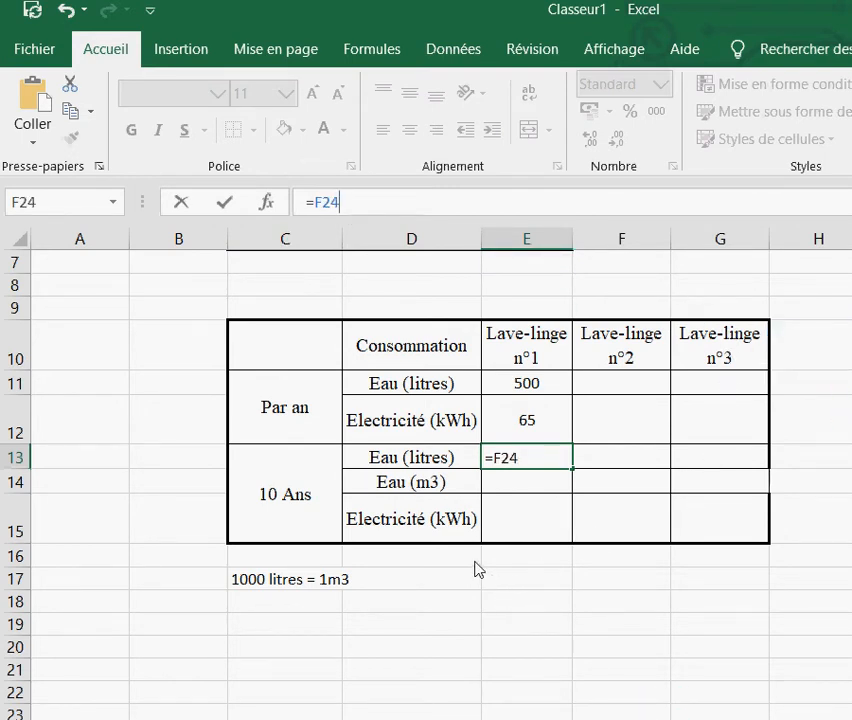
key(Up)
key(Up)
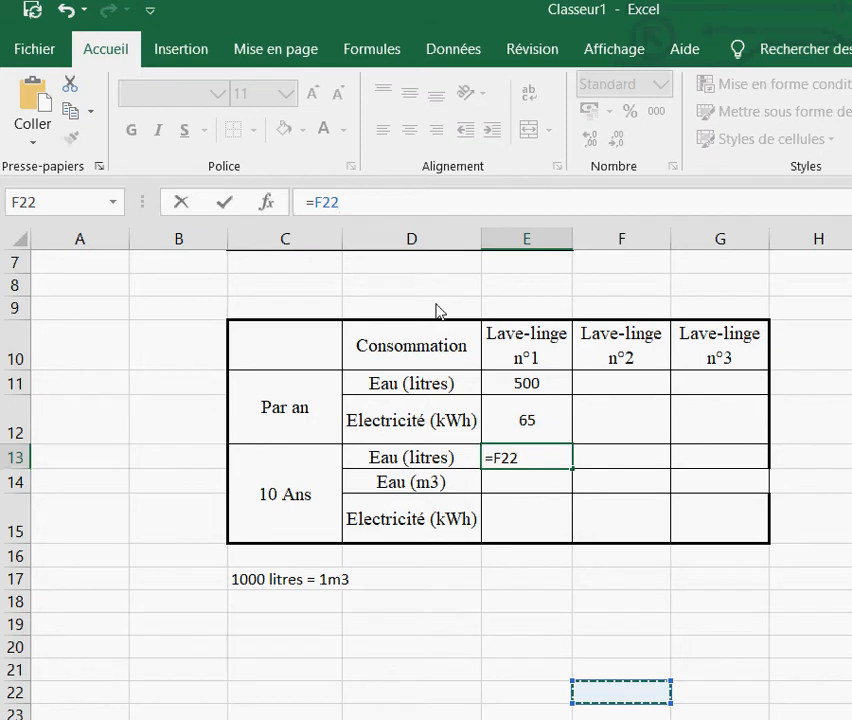
key(Left)
key(Up)
key(Up)
key(Up)
key(Up)
key(Up)
key(Up)
key(Up)
key(Up)
key(Up)
key(Up)
key(Up)
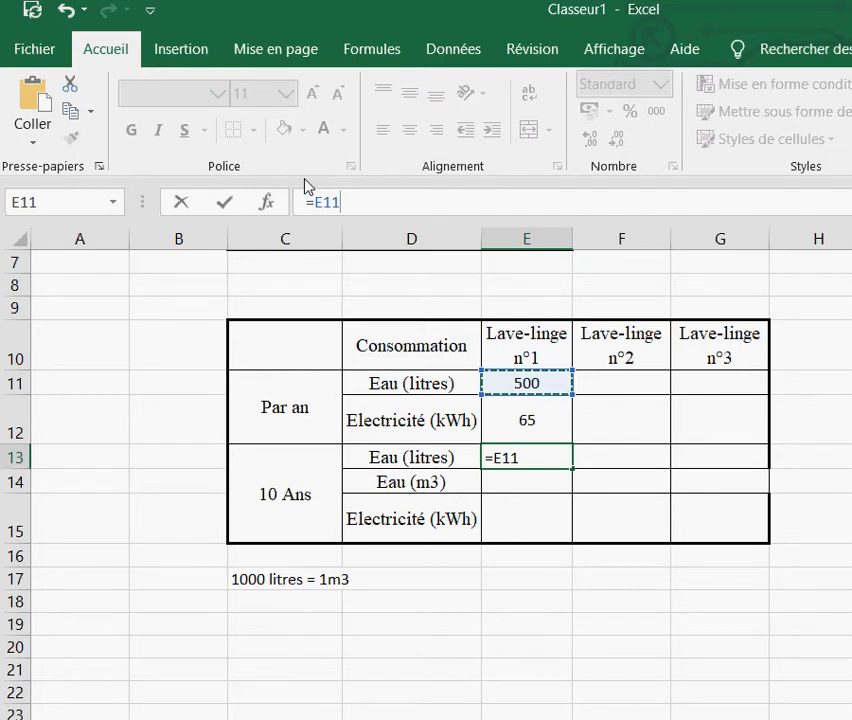
text(*)
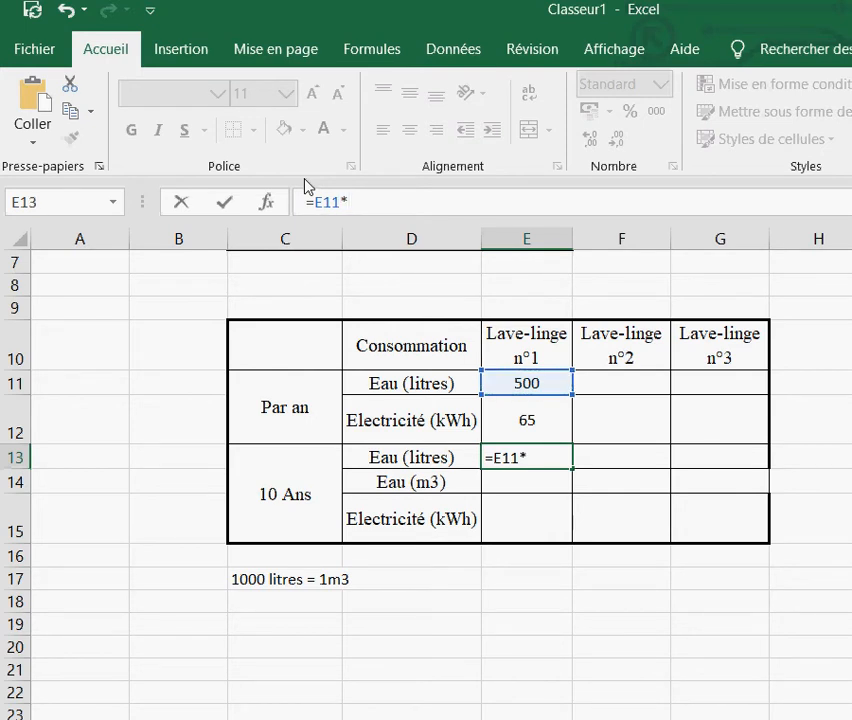
text(10)
key(Return)
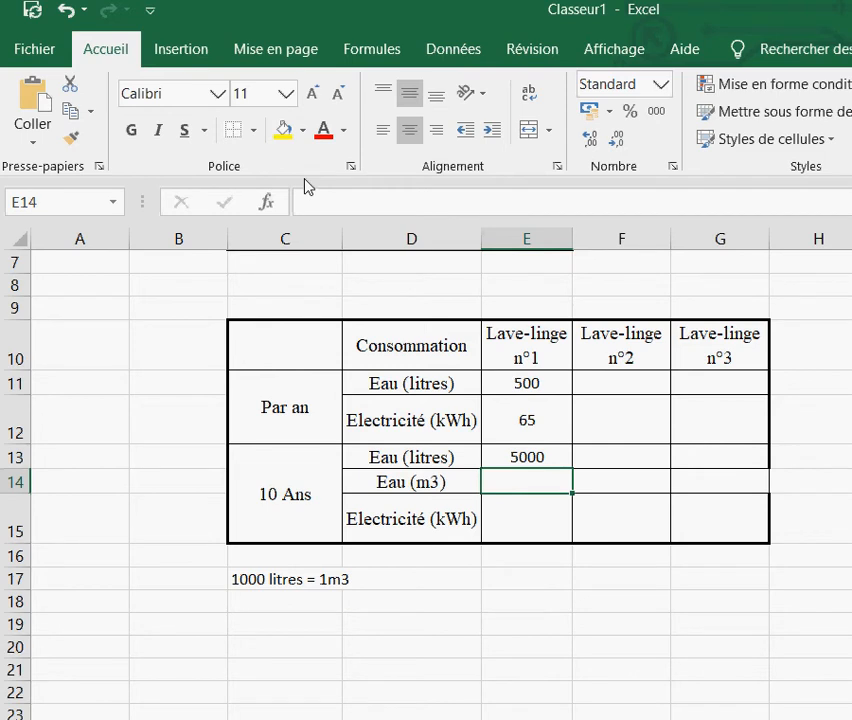
- Review the formula in E13 and the litre-to-m3 conversion note in C17
key(Up)
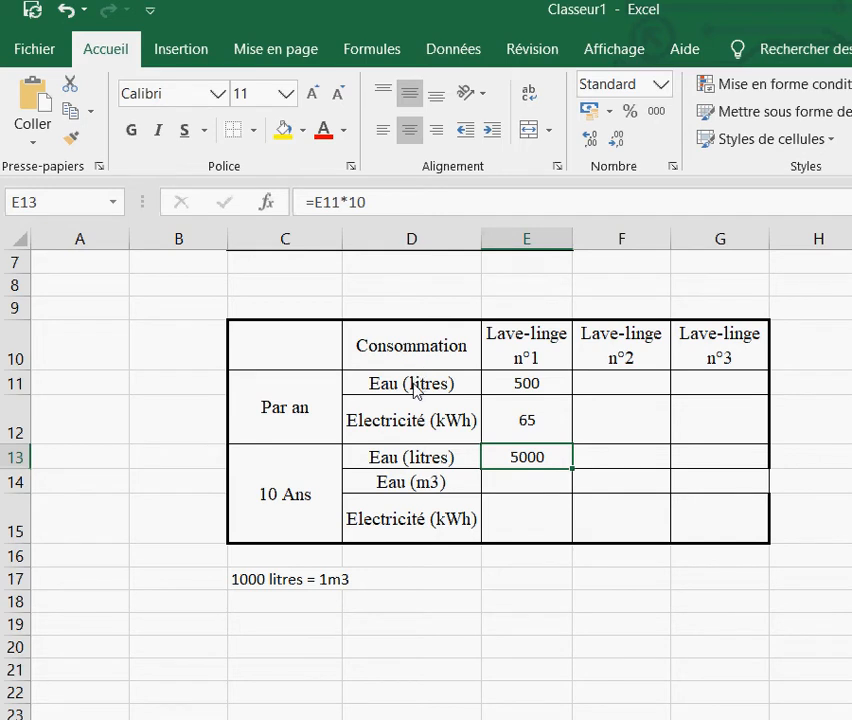
key(Down)
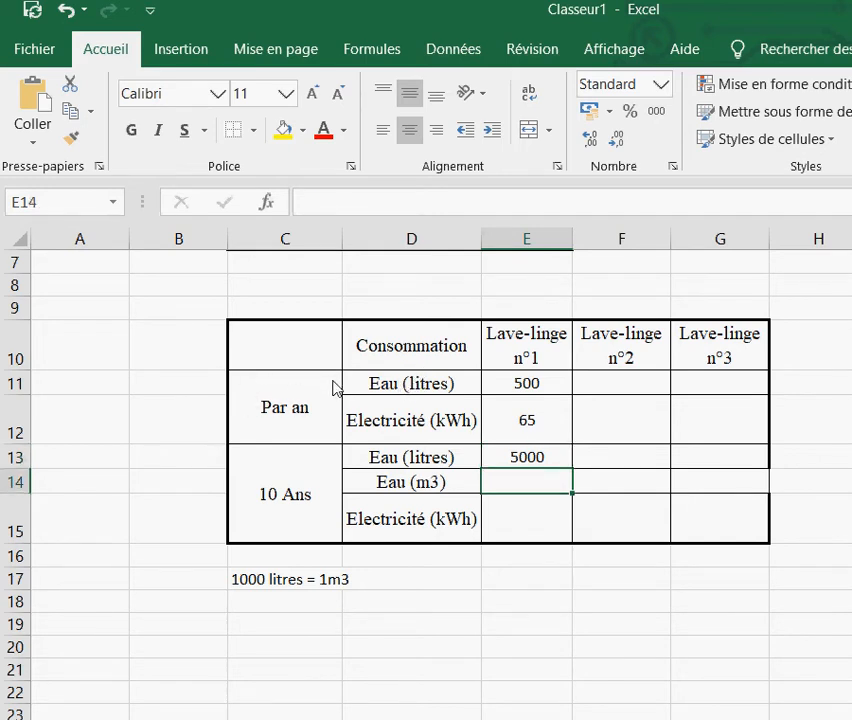
key(Down)
key(Down)
key(Down)
key(Left)
key(Left)
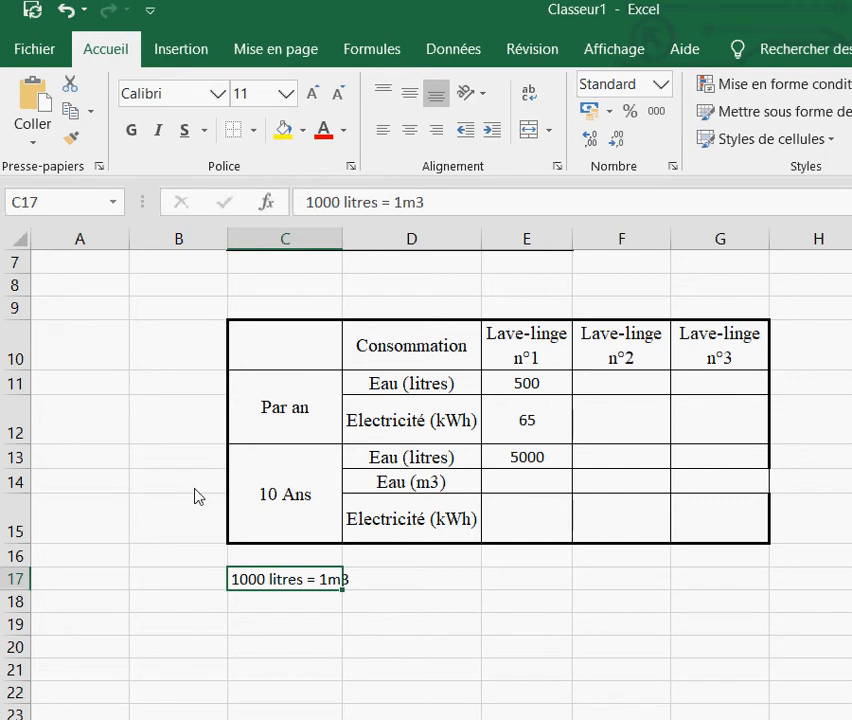
key(Up)
key(Up)
key(Up)
key(Up)
key(Right)
key(Right)
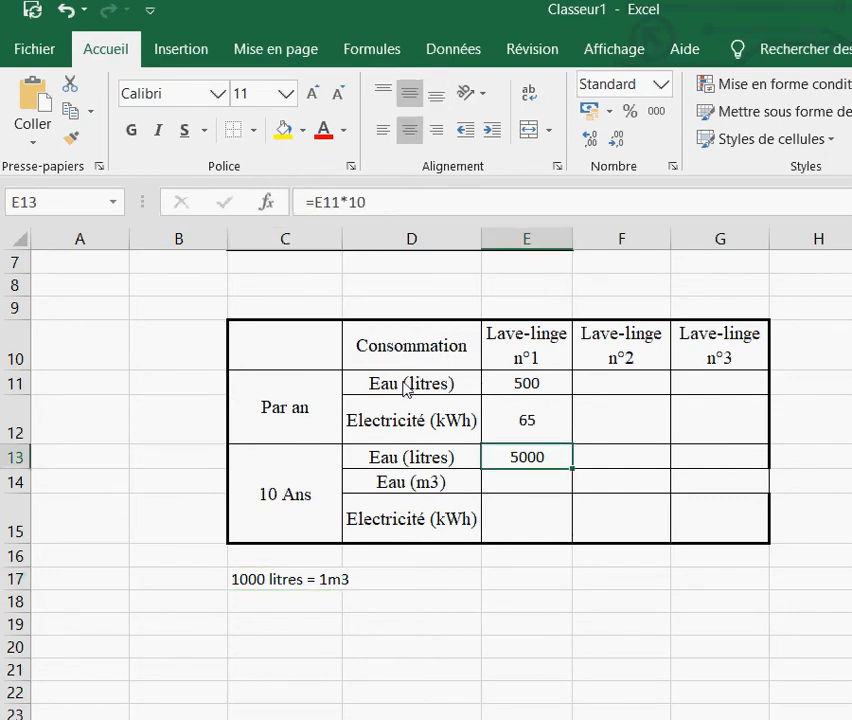
- Convert Lave-linge n°1's 10-year water consumption to m3 in E14 with the formula =E13/1000
key(Down)
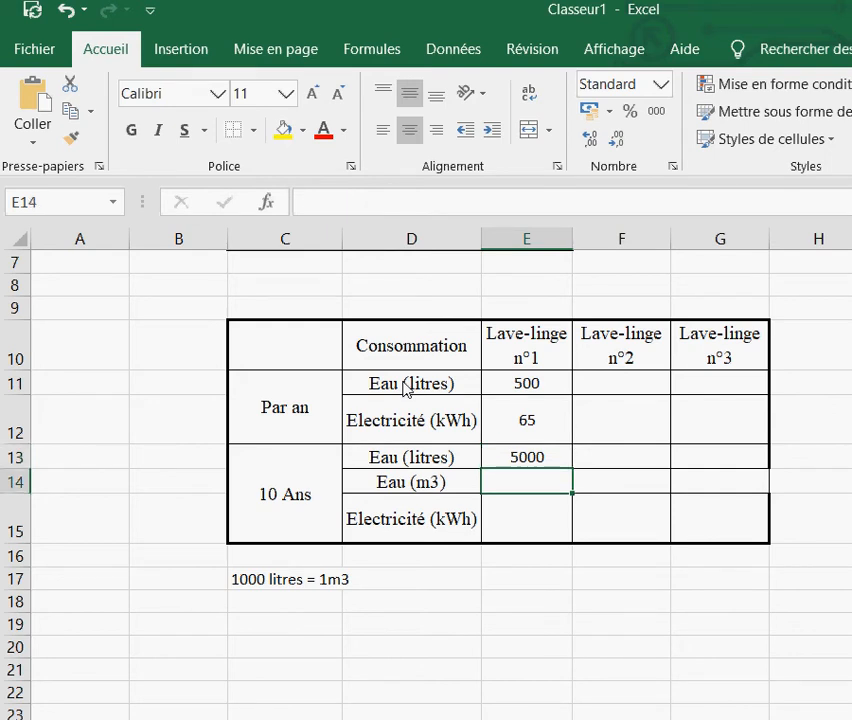
key(F2)
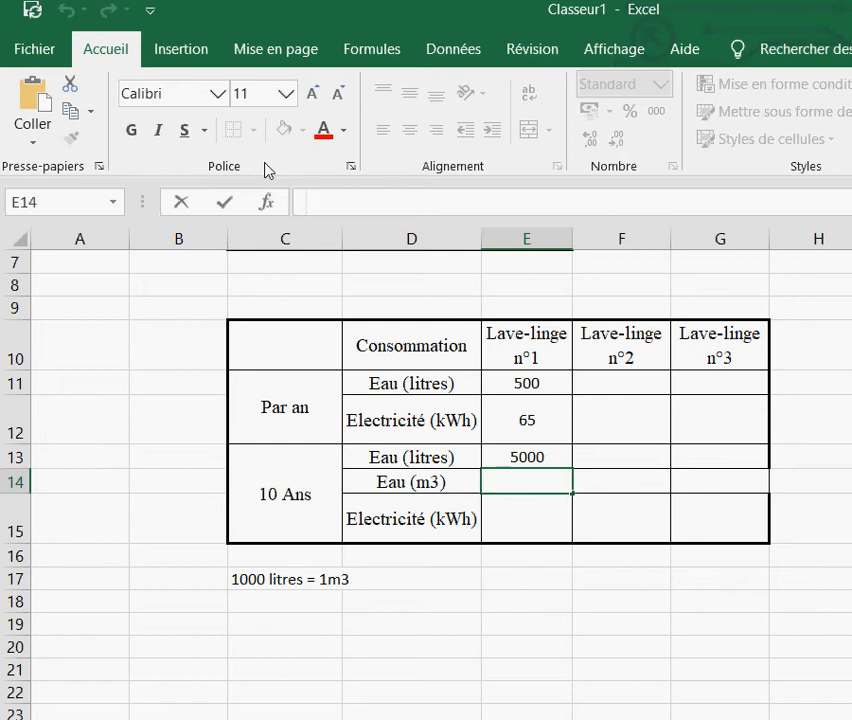
text(=)
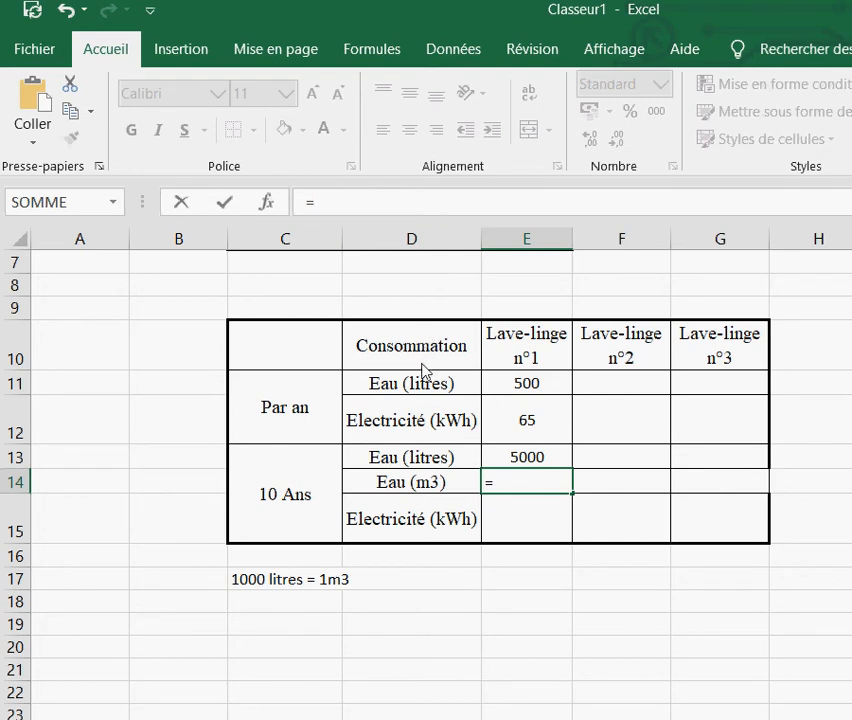
key(Up)
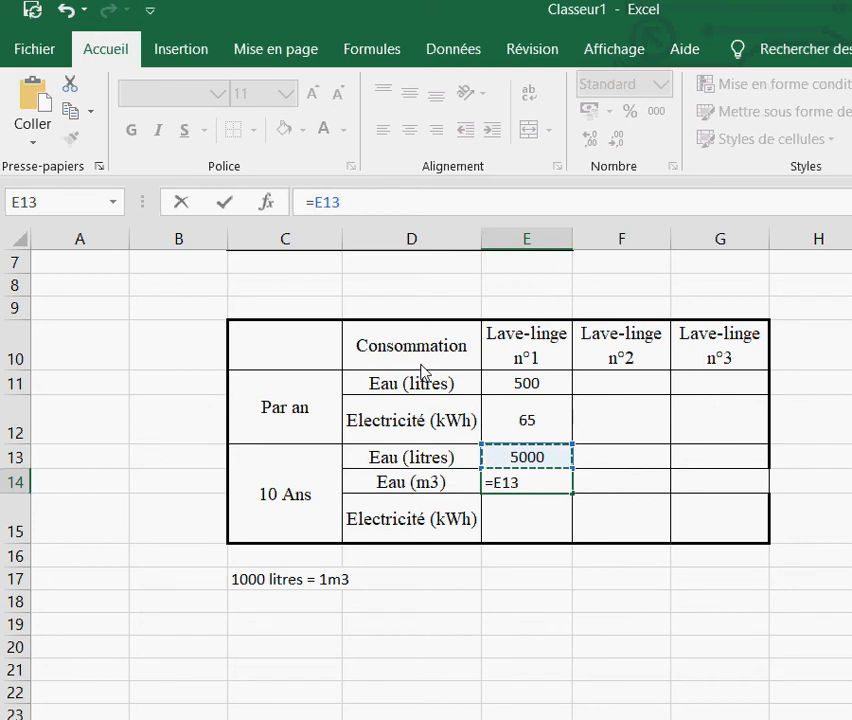
text(/1000)
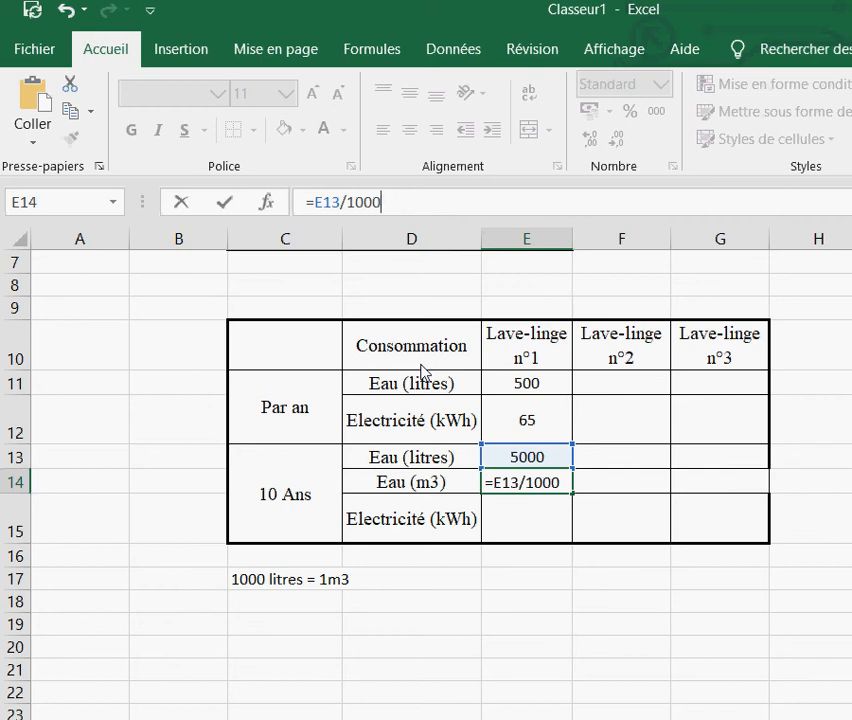
key(Return)
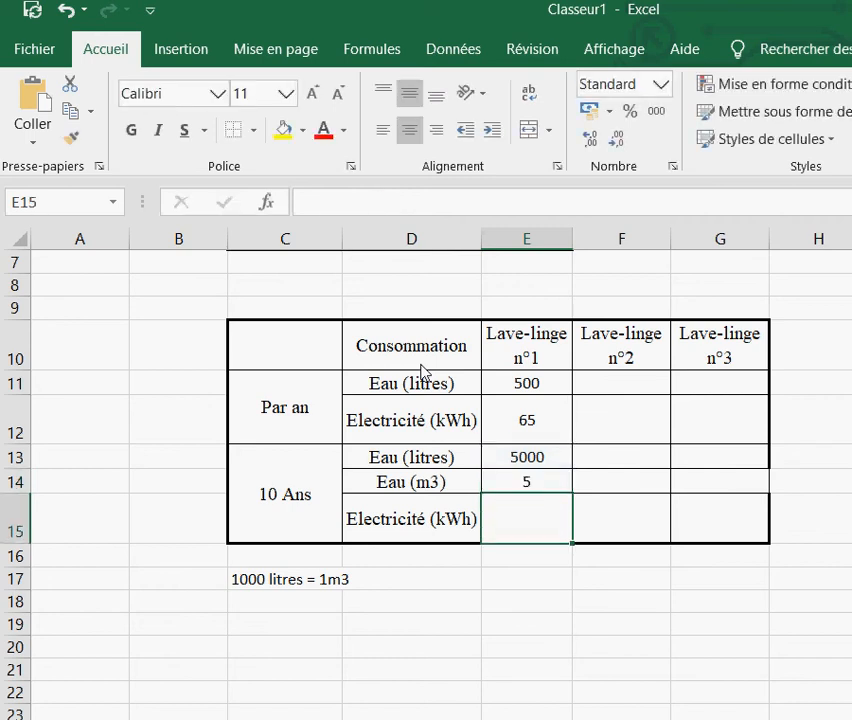
key(Up)
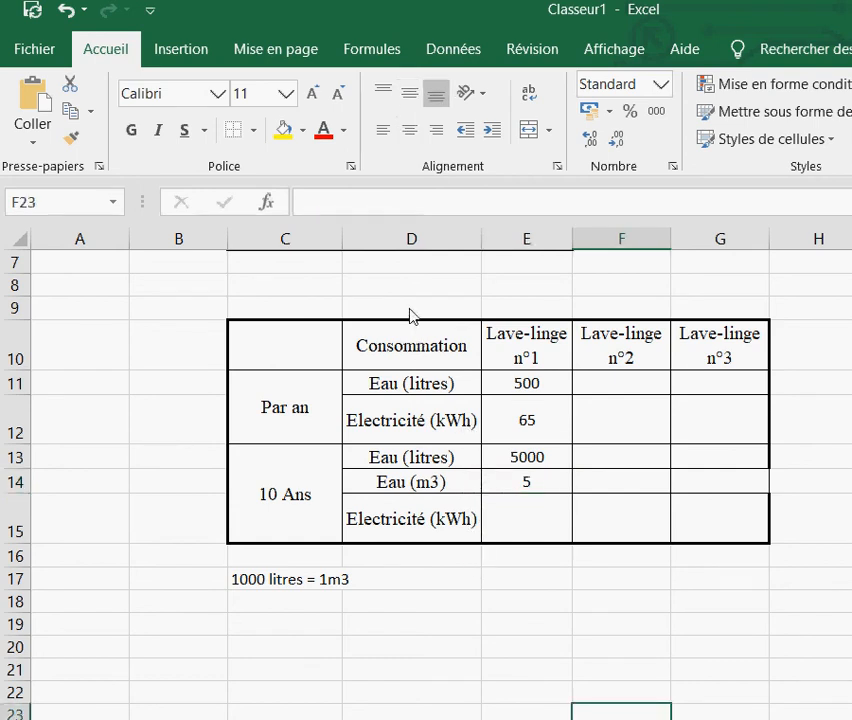
- Set Lave-linge n°1's yearly water consumption in E11 to 800 litres
key(ctrl+z)
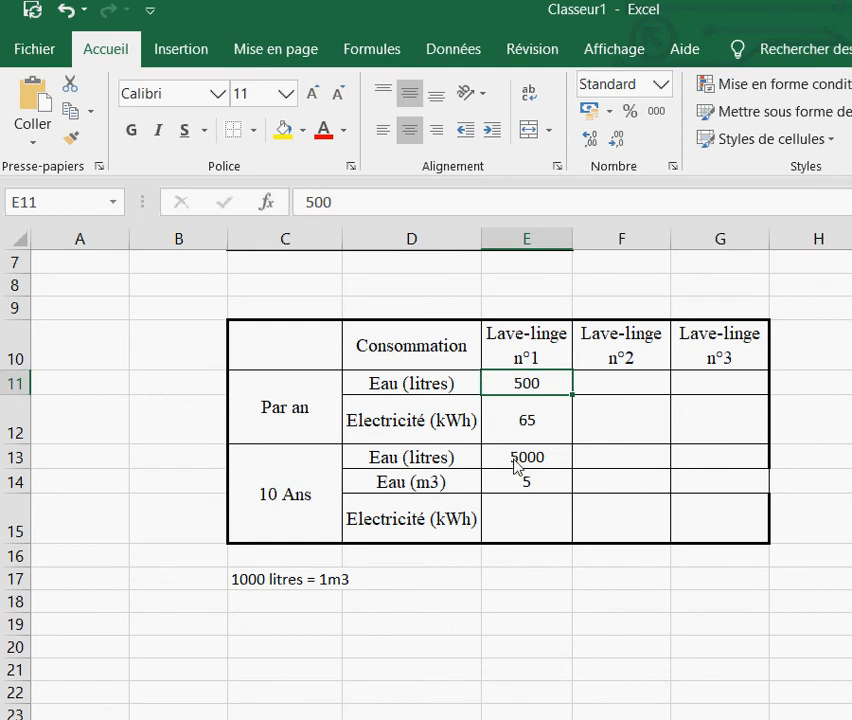
text(800)
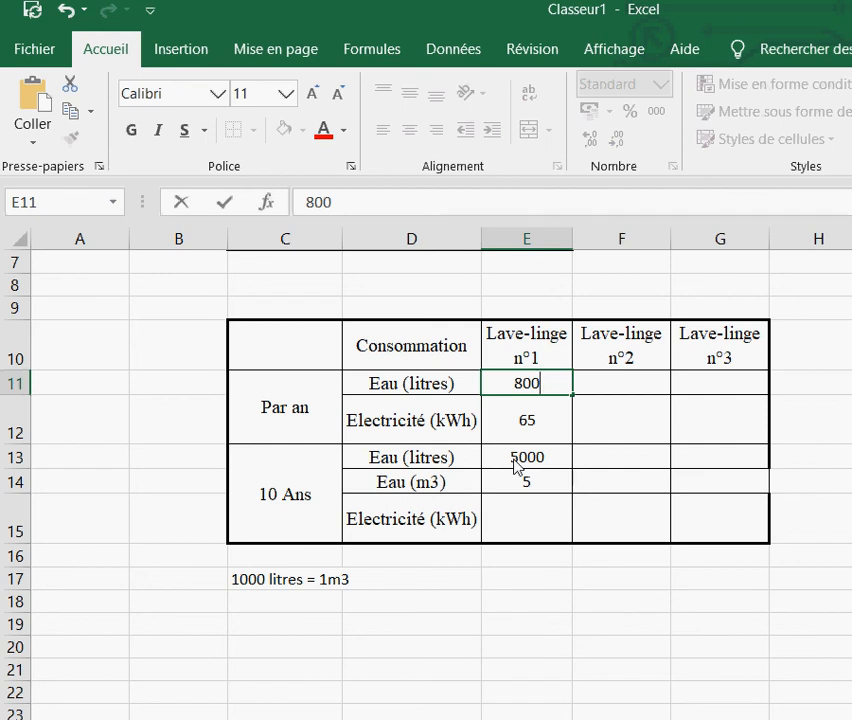
key(Return)
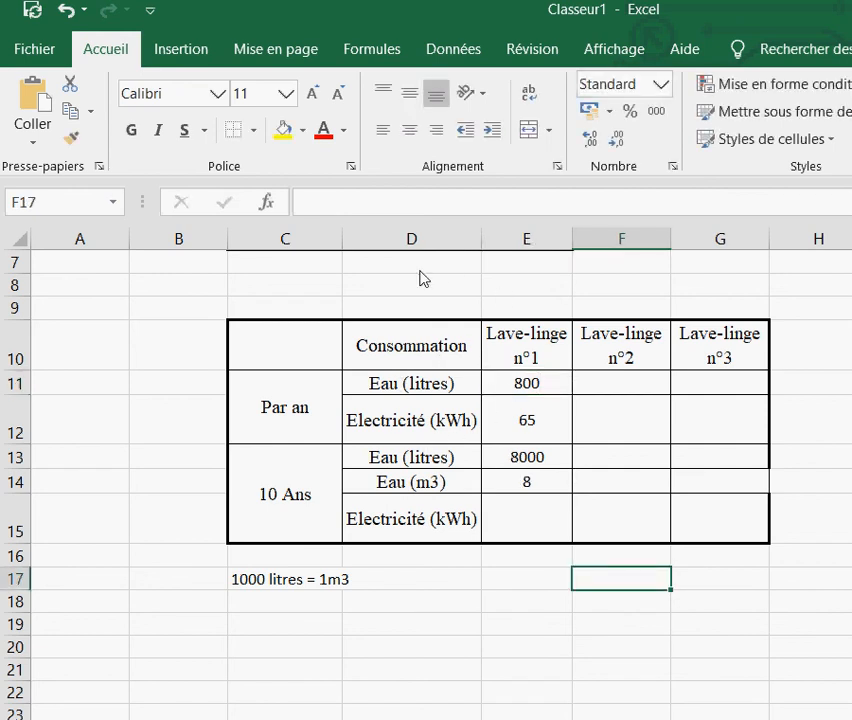